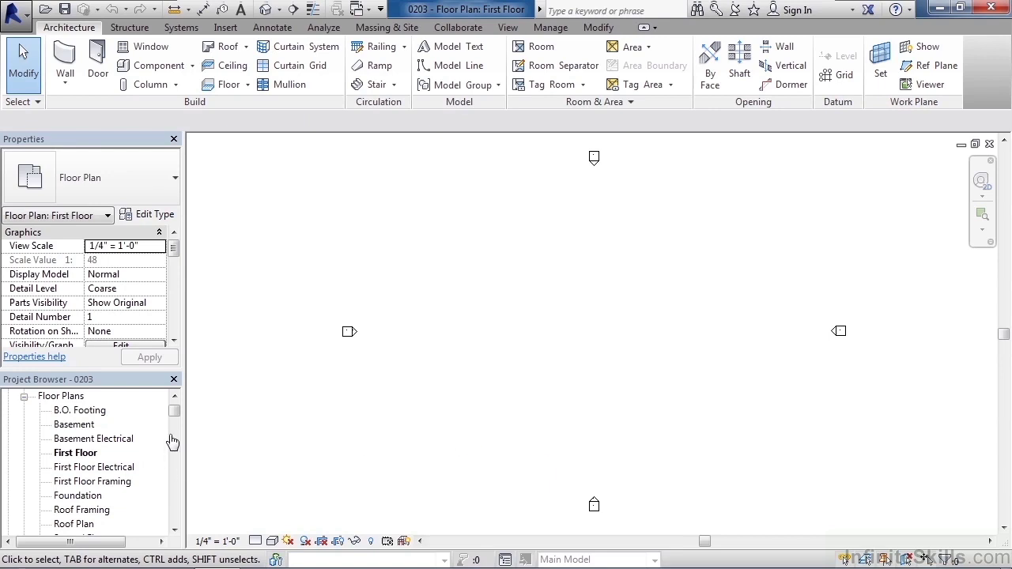
Scroll the Project Browser to show the sheets from A0 - Basement Plan through A8
scroll(175, 431, down, 3)
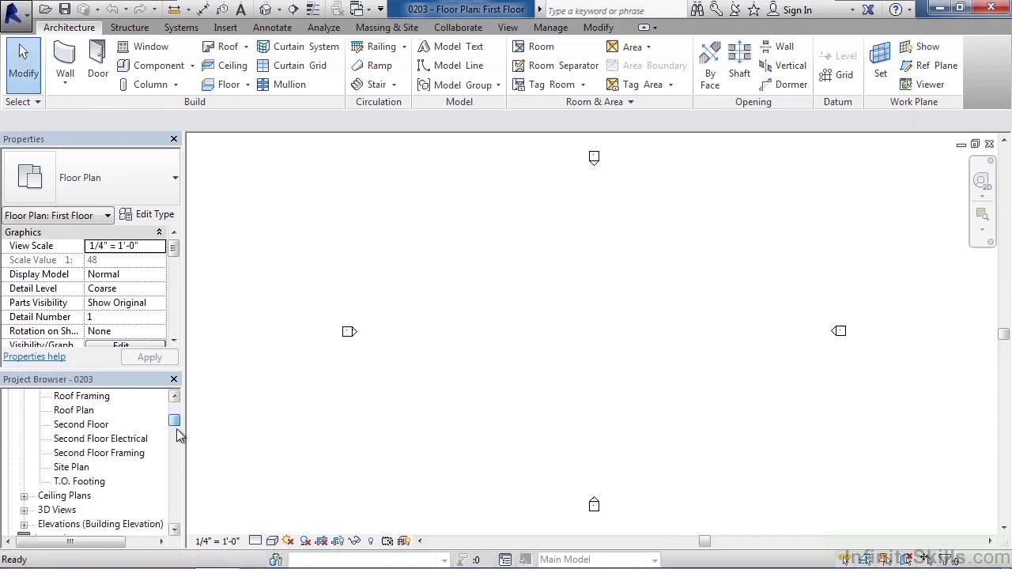
scroll(177, 438, down, 5)
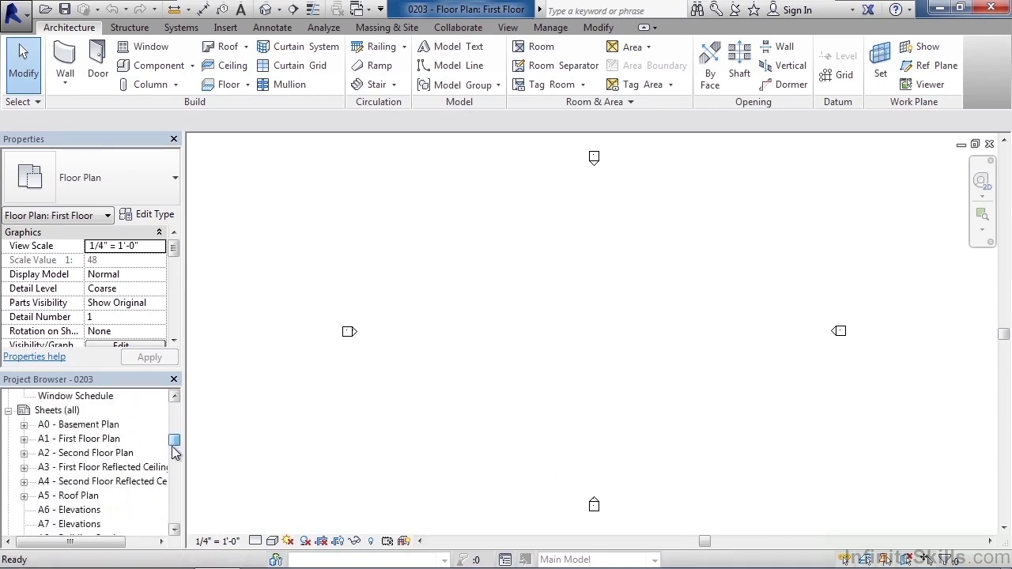
drag(174, 448, 175, 449)
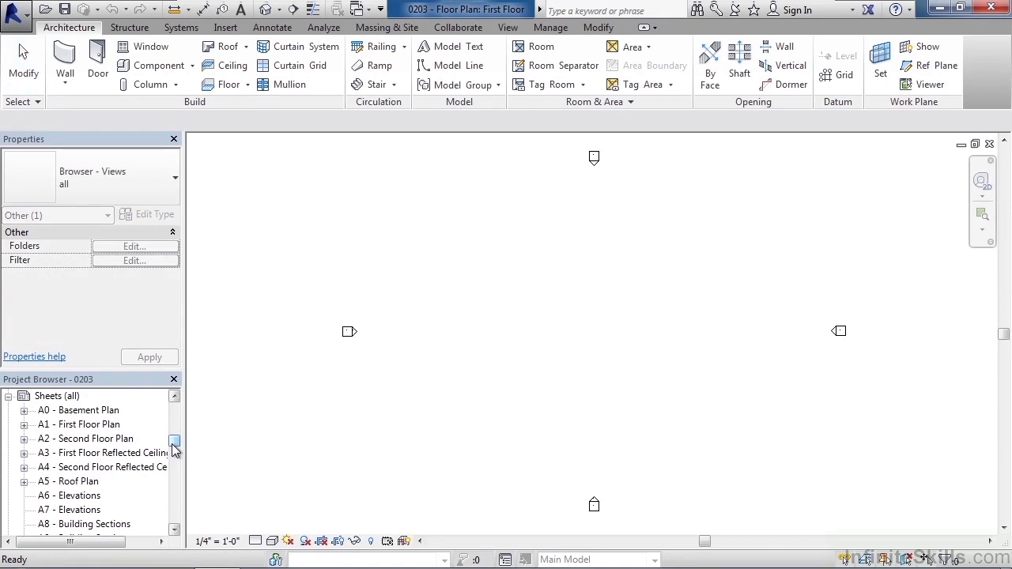
Open sheet A1 - First Floor Plan and zoom in on its title block placeholders
double_click(76, 426)
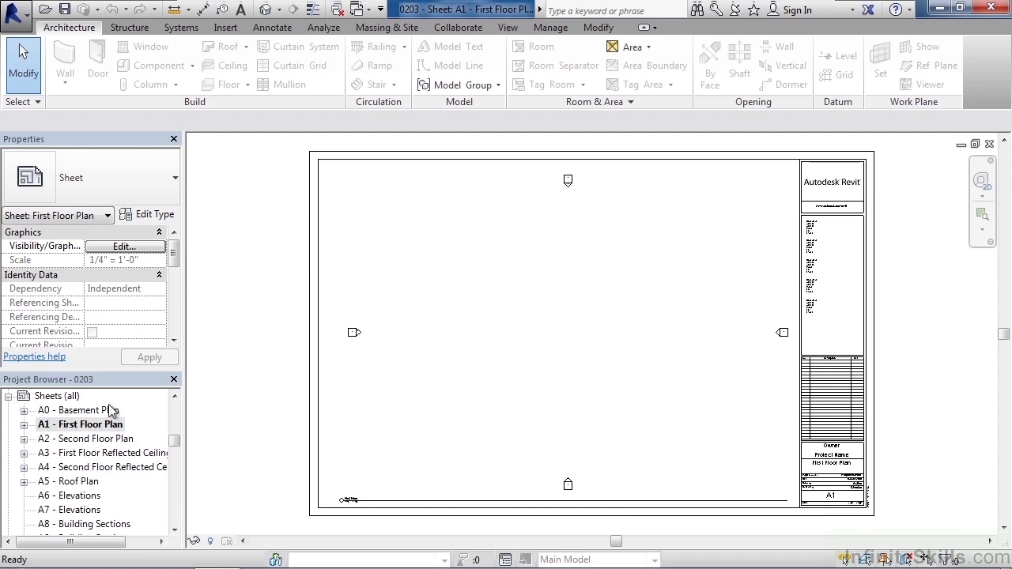
scroll(903, 496, up, 4)
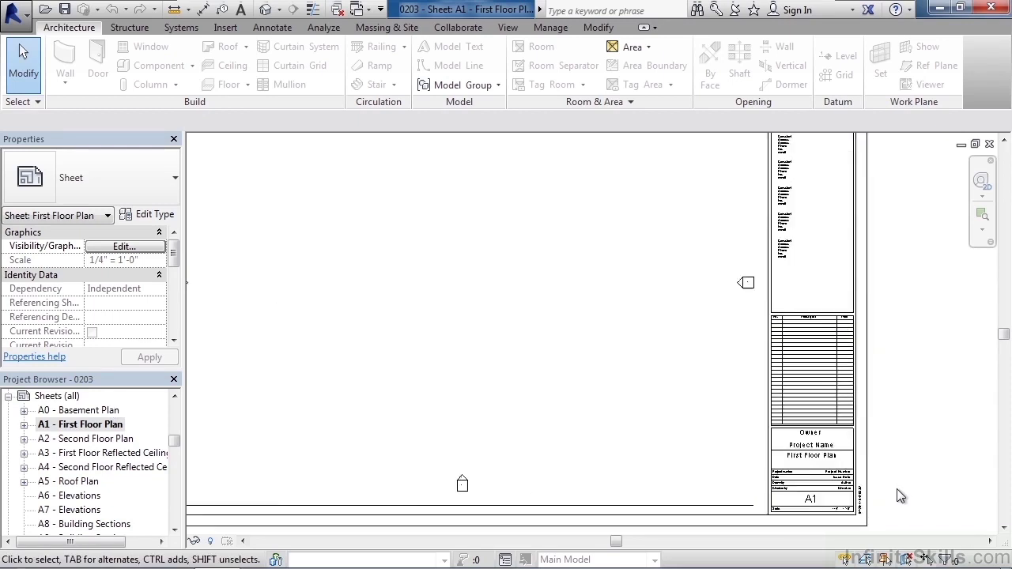
scroll(887, 513, up, 2)
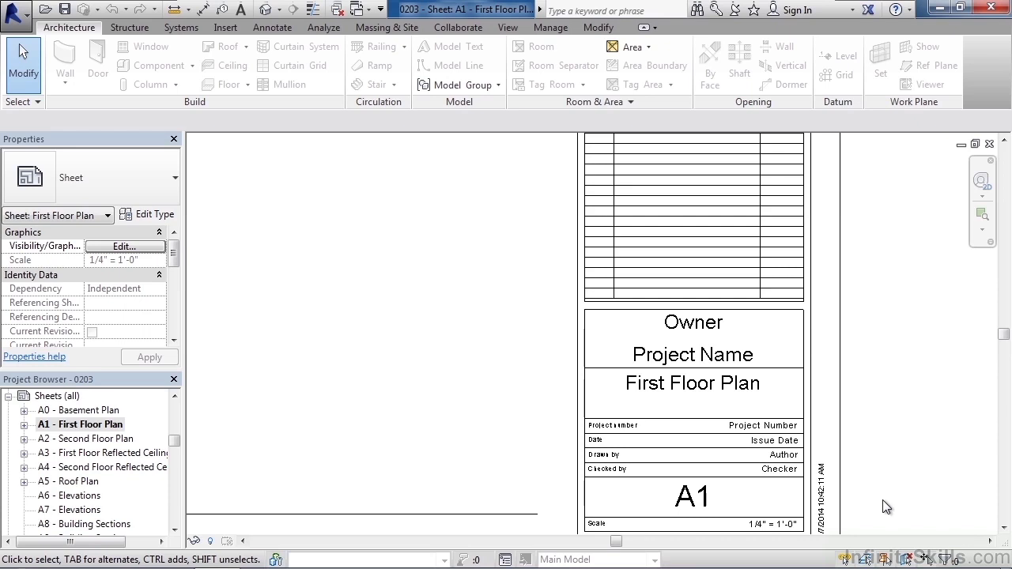
Open the Project Information dialog from the Manage tab
click(556, 32)
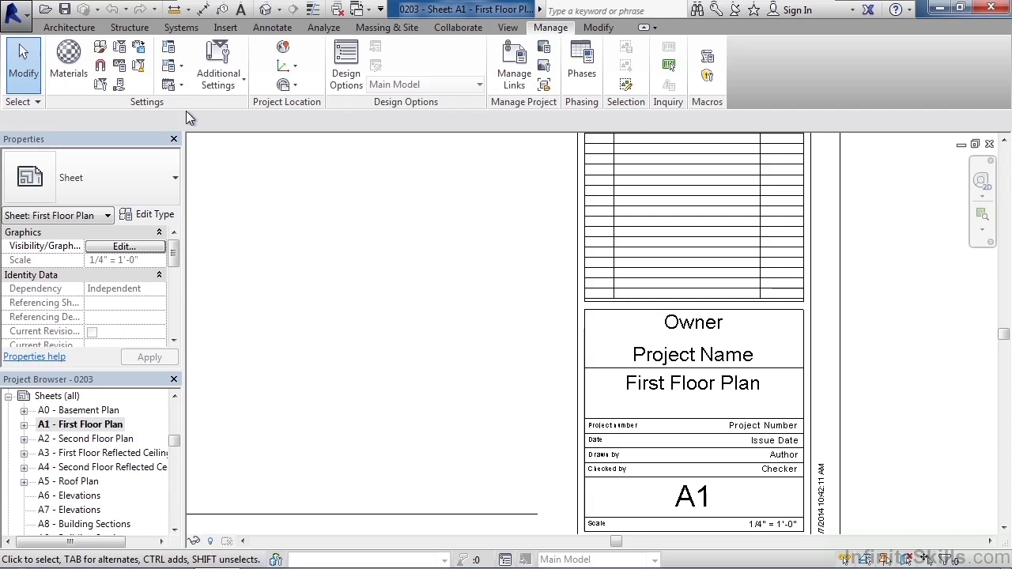
click(101, 87)
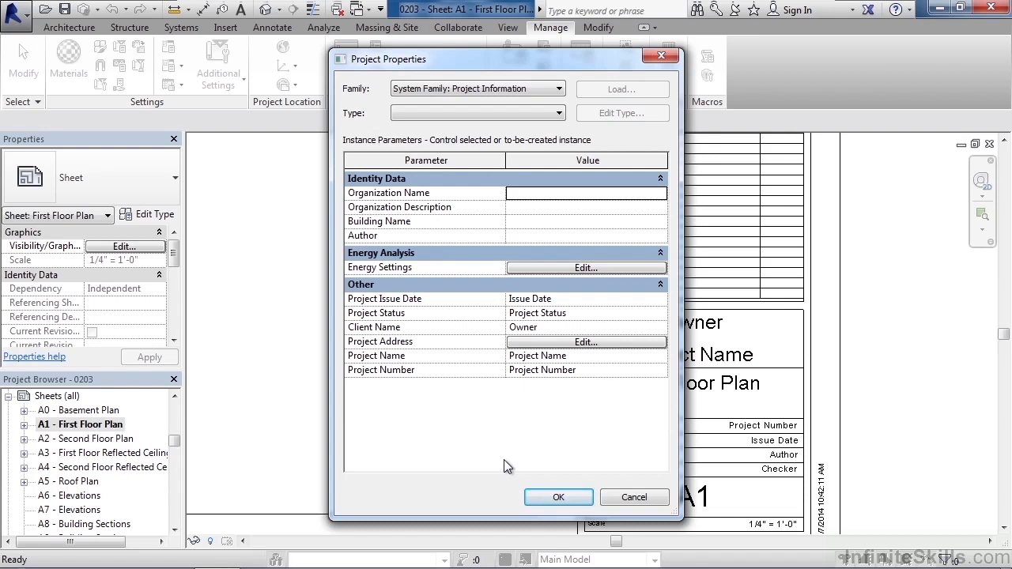
Enter Organization Name Company, Building Name House and Author You in Project Properties
click(569, 195)
text(Company)
click(545, 207)
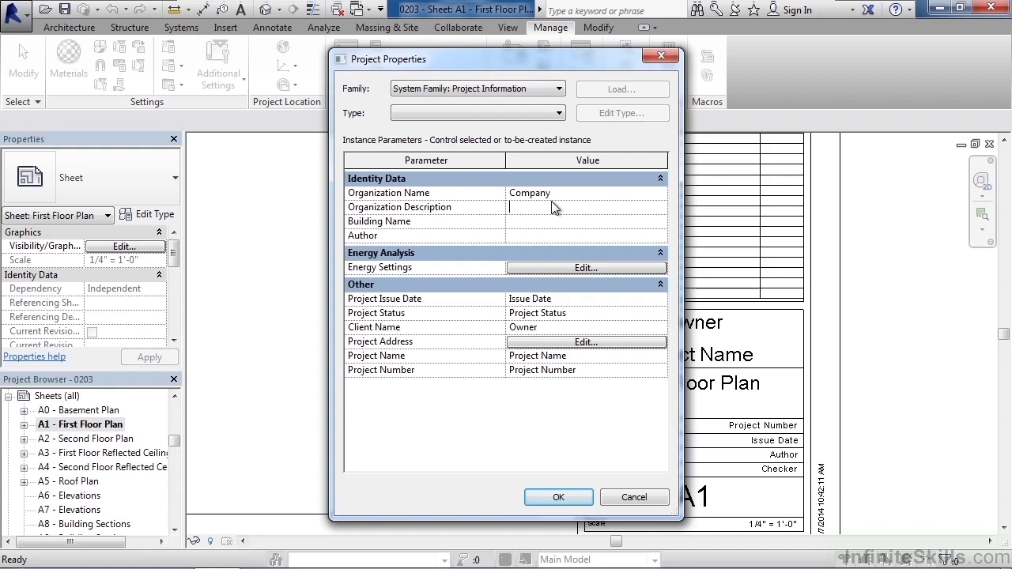
click(570, 224)
text(House)
text(You)
click(579, 319)
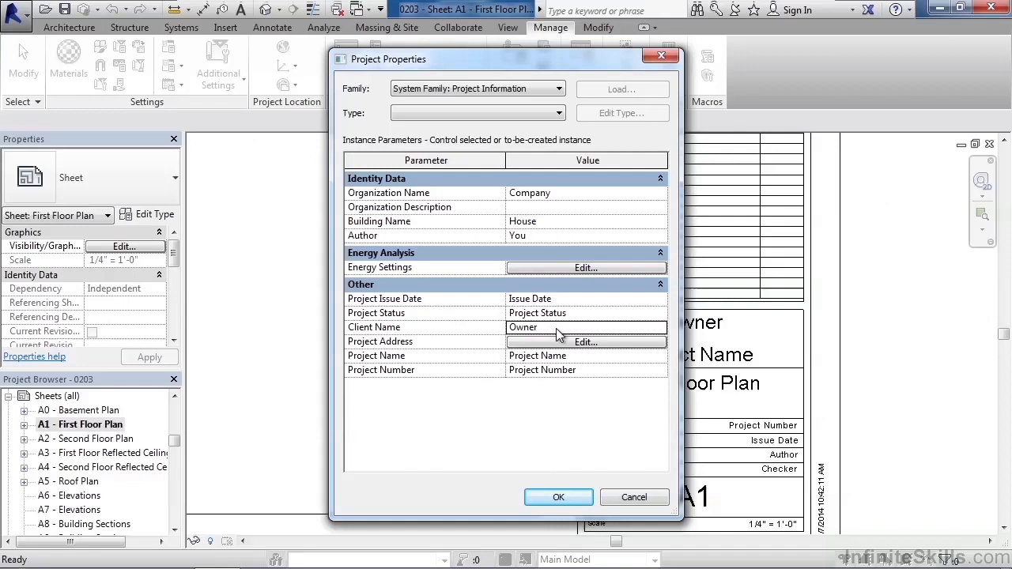
click(560, 330)
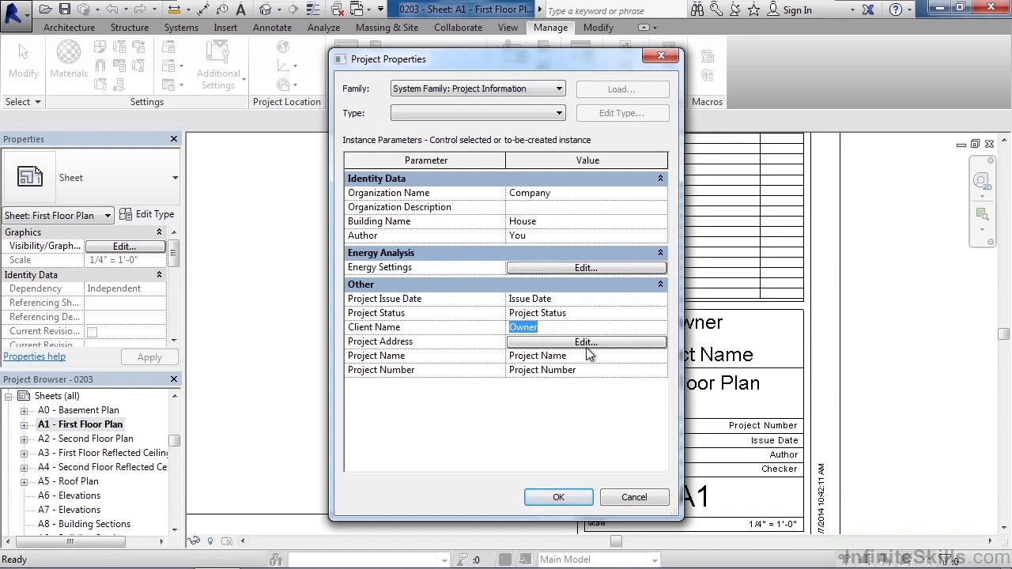
Enter a street address in the Project Address editor and confirm it
click(587, 342)
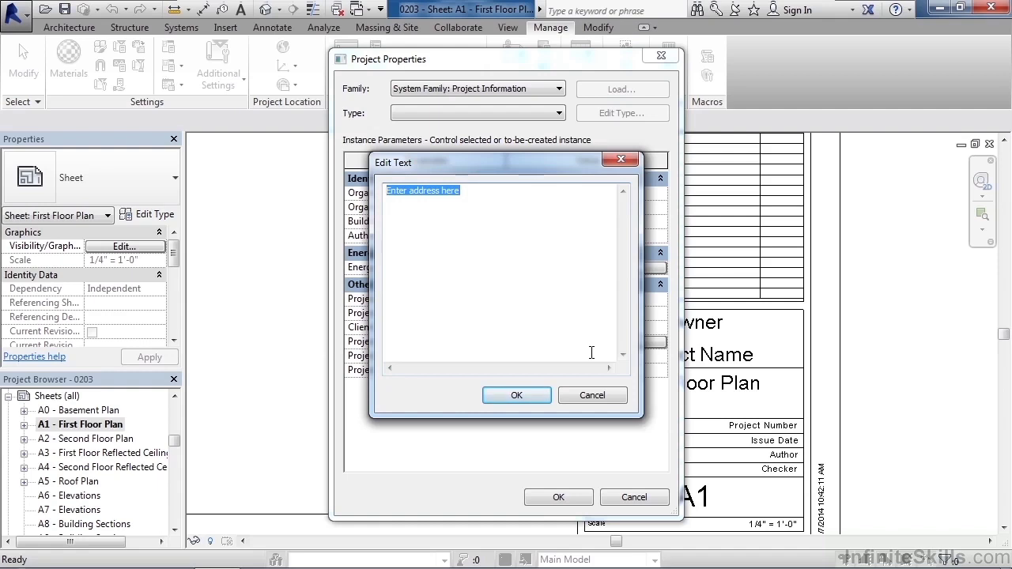
text(12 )
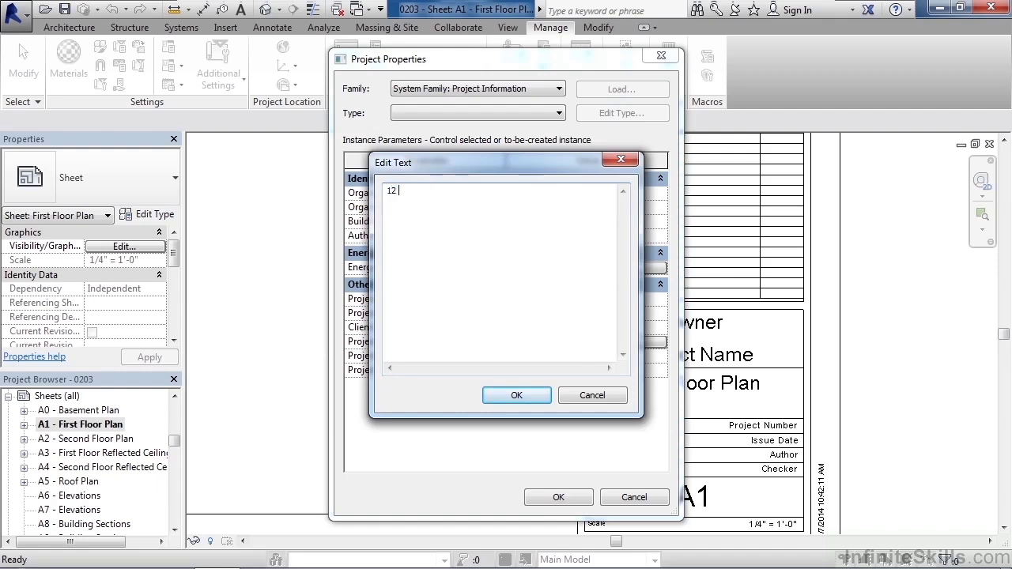
text(Main main)
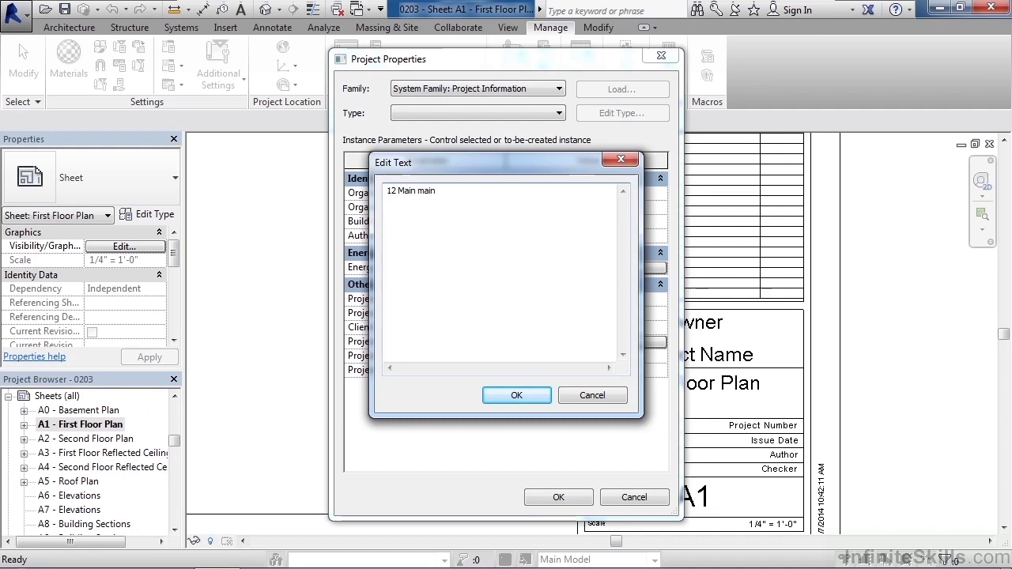
click(518, 395)
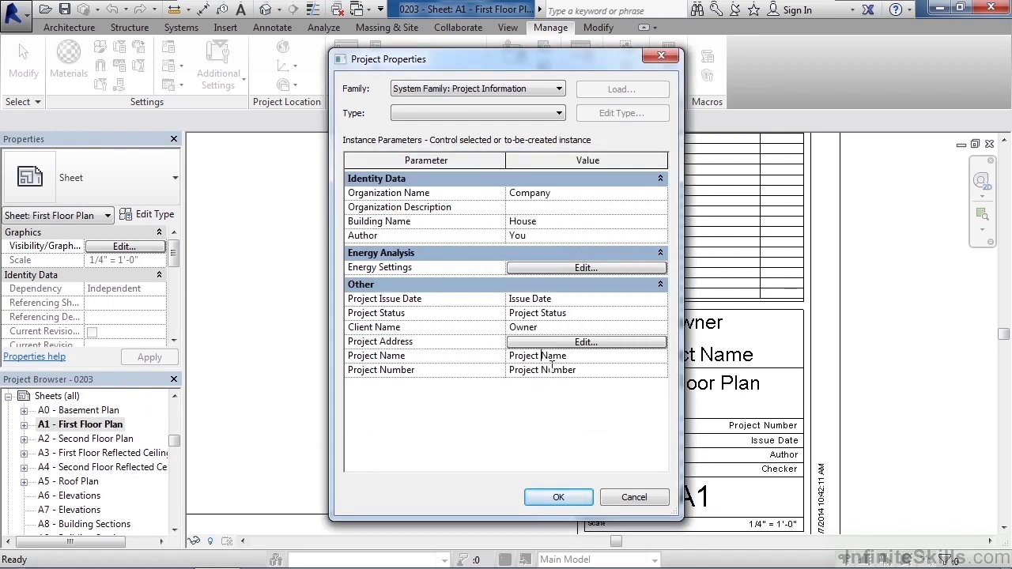
Set Project Name to House and Project Number to 123
click(481, 361)
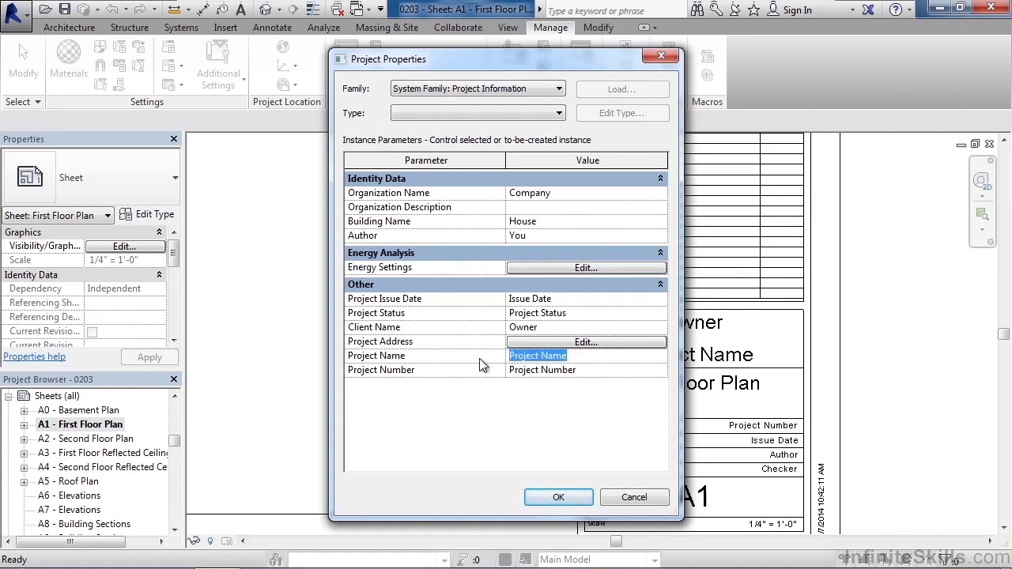
text(Houses)
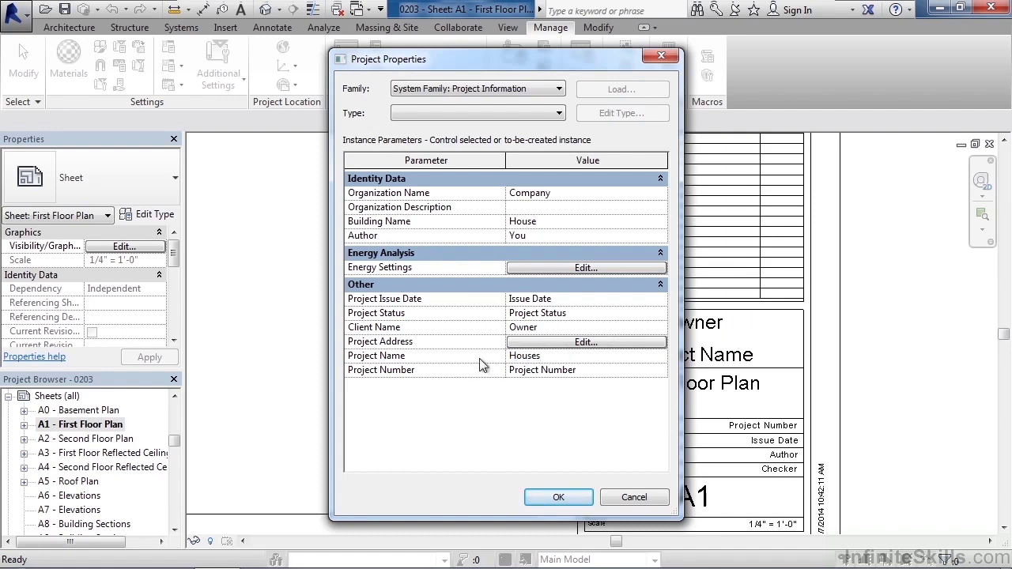
key(BackSpace)
click(589, 372)
text(123)
Move the Project Properties dialog aside and replace Client Name Owner with You
drag(582, 61, 467, 67)
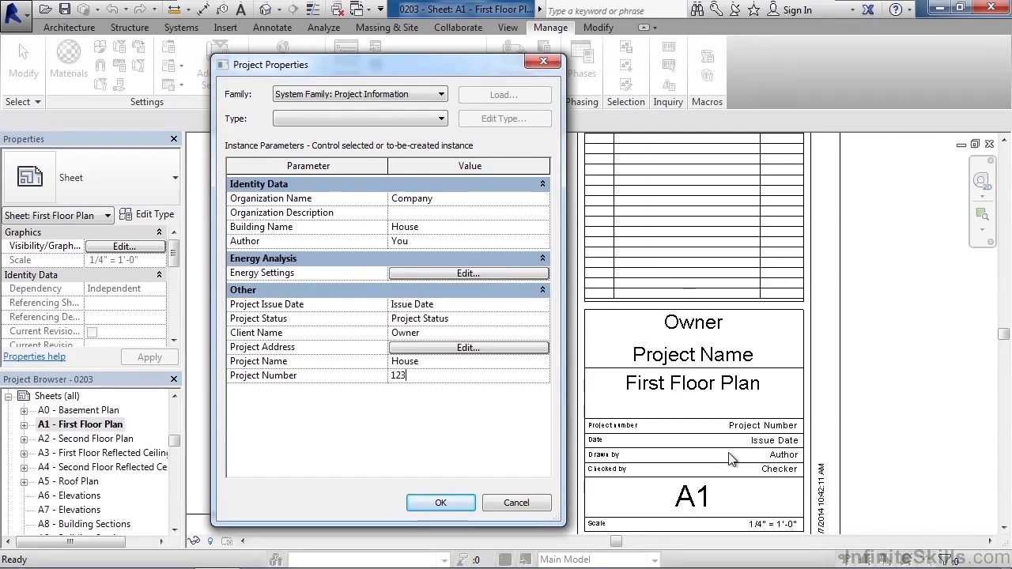
click(432, 336)
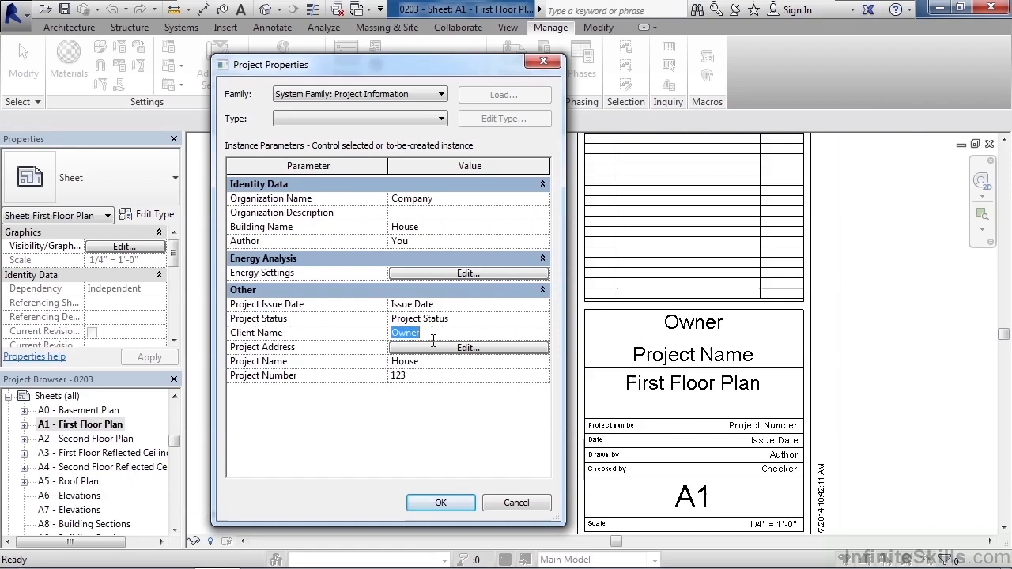
text(You)
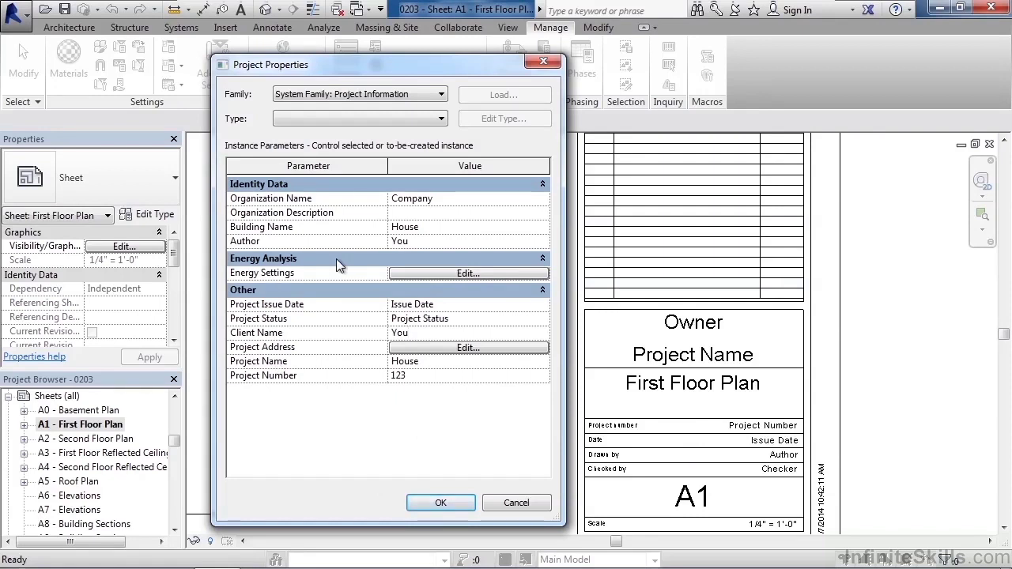
In Energy Settings, change Building Type from Office to Single Family
click(468, 274)
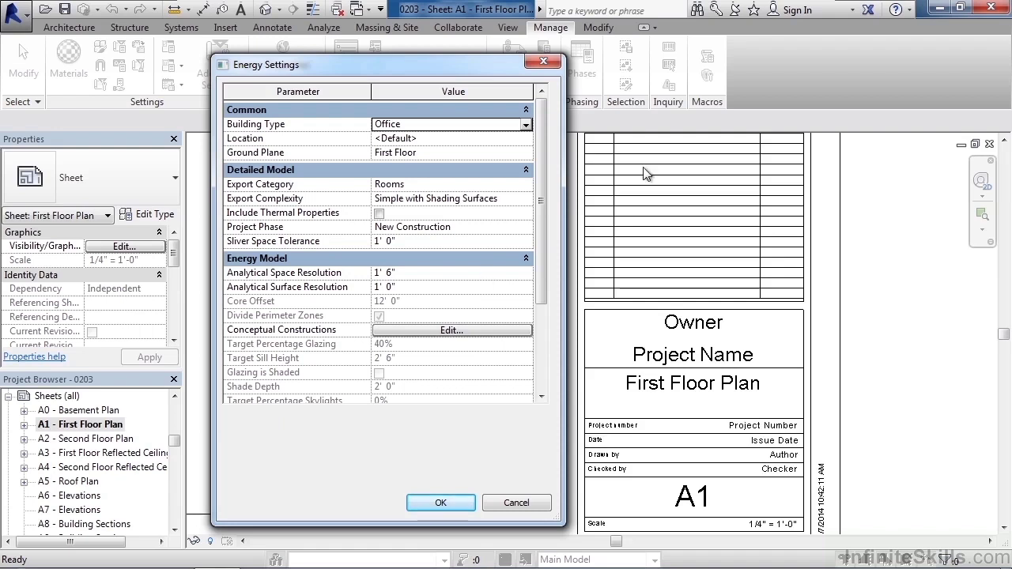
click(463, 126)
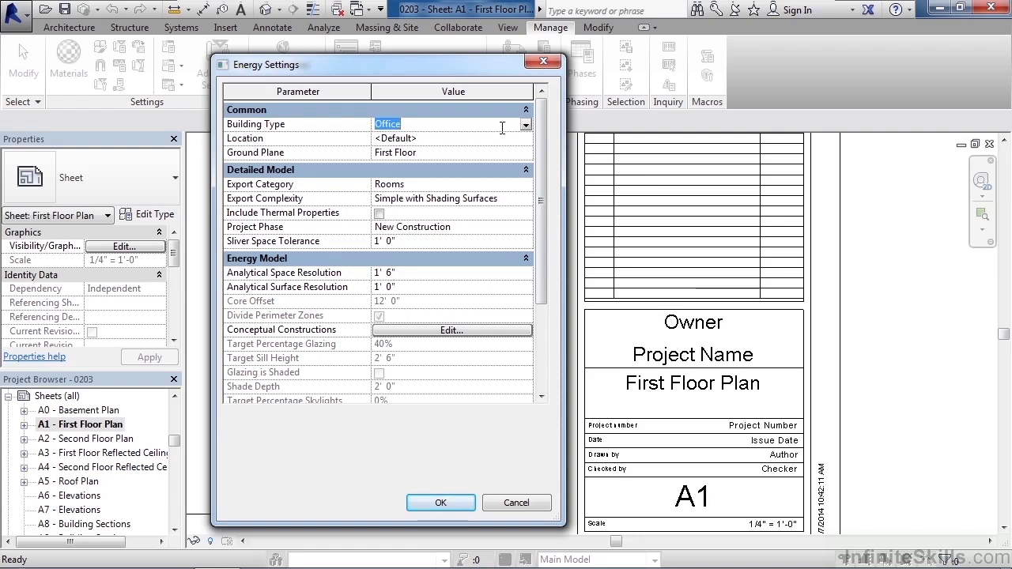
click(526, 125)
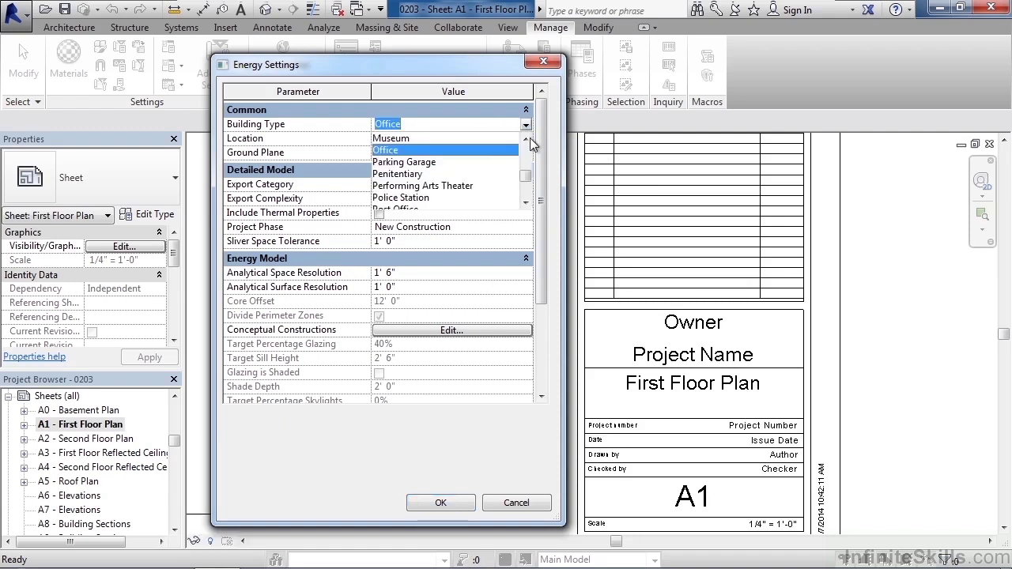
drag(530, 181, 530, 193)
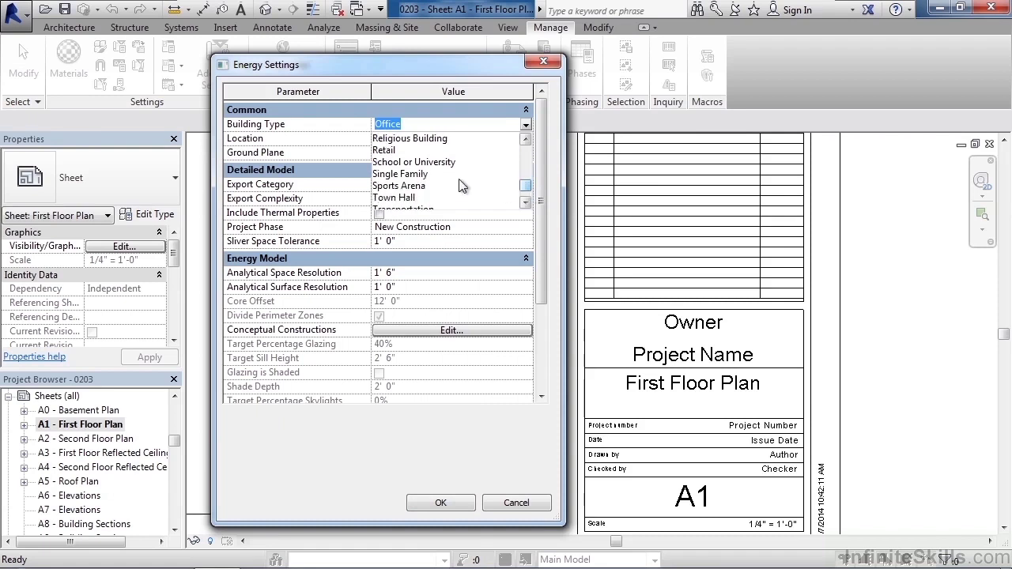
click(413, 176)
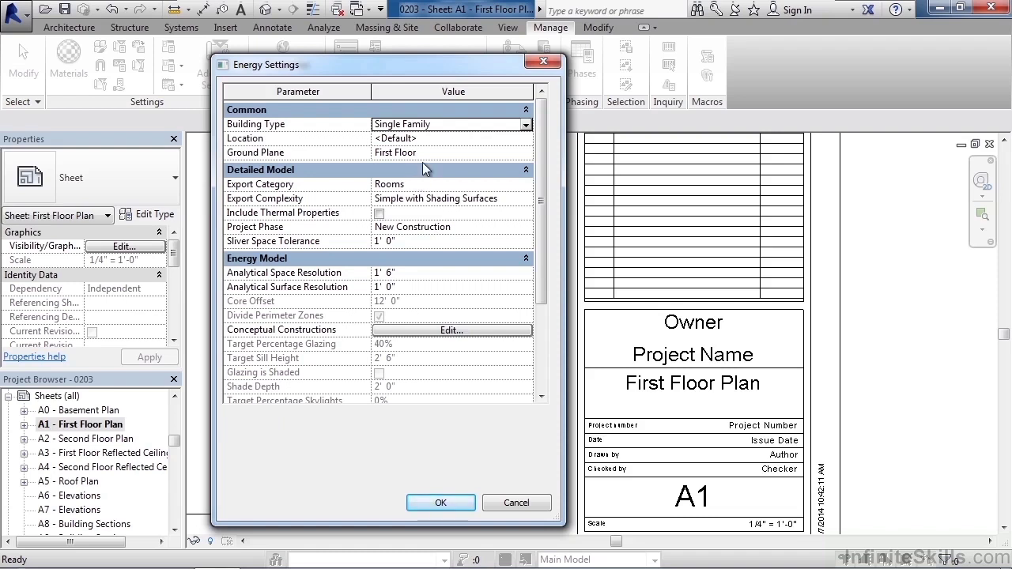
click(425, 141)
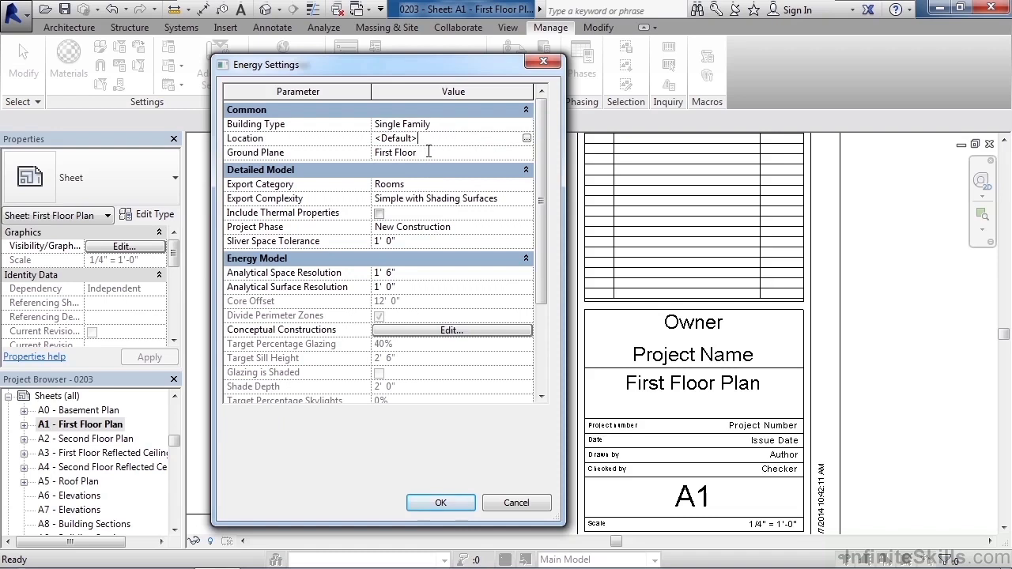
click(529, 143)
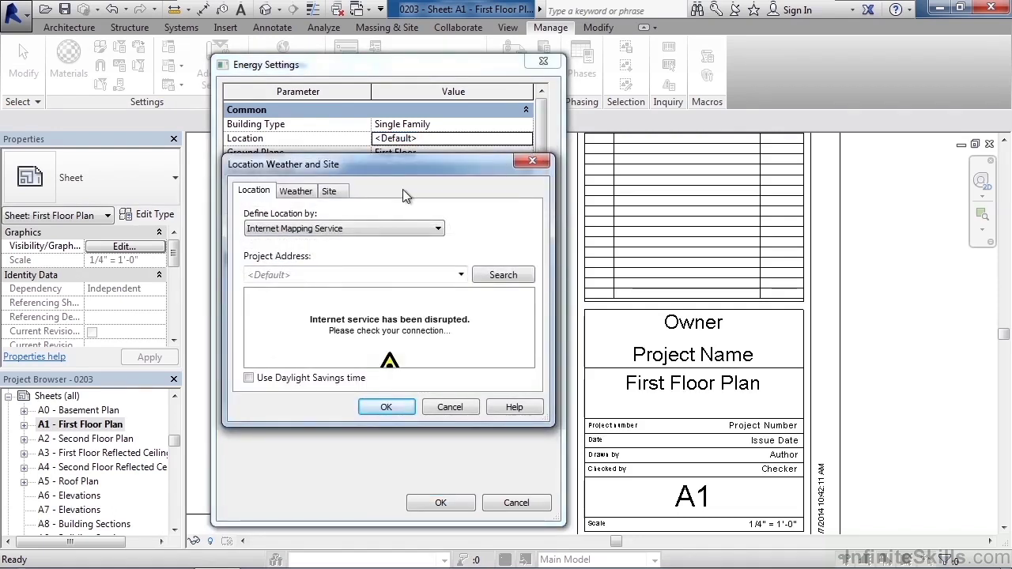
click(355, 228)
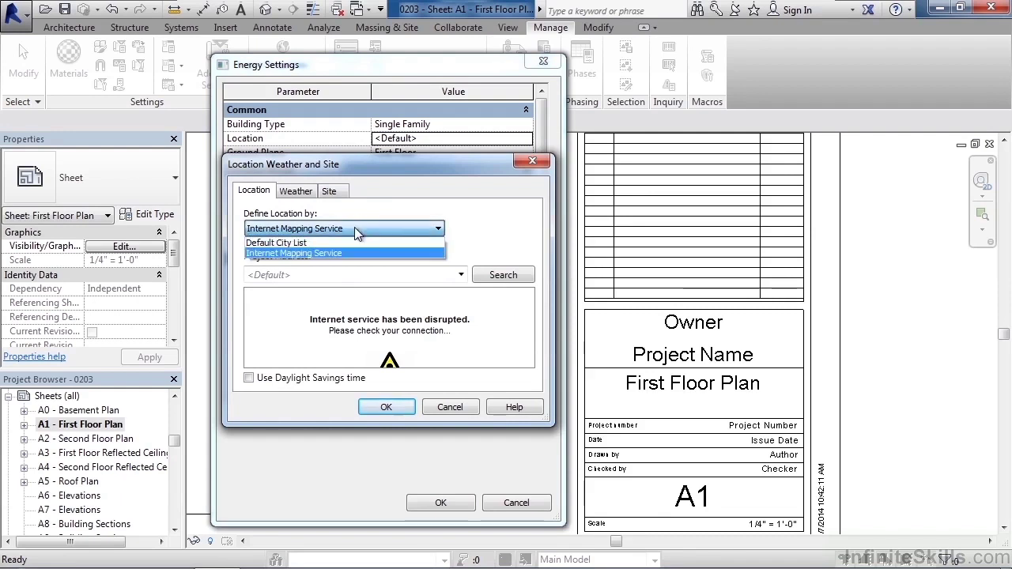
click(354, 228)
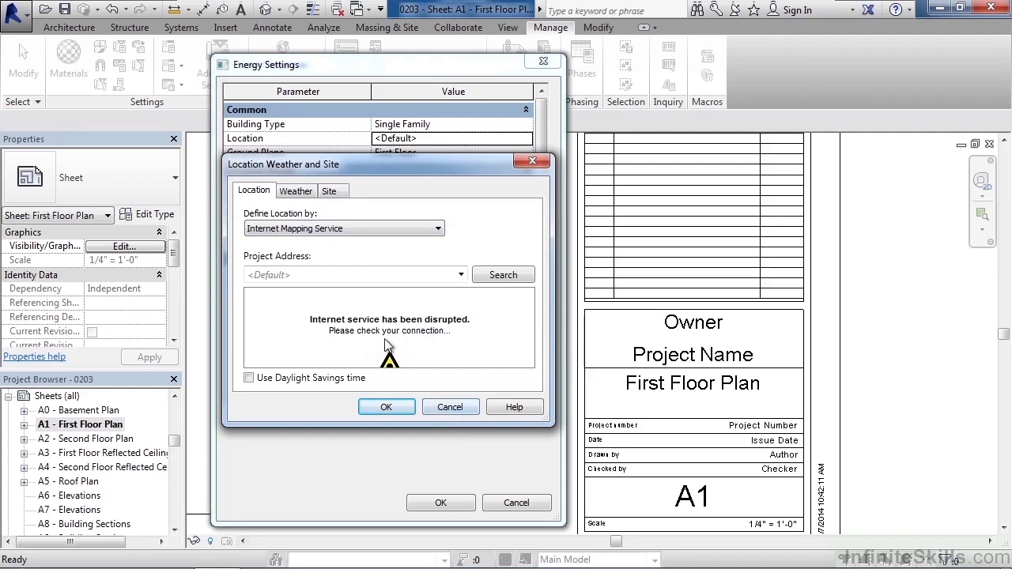
click(449, 408)
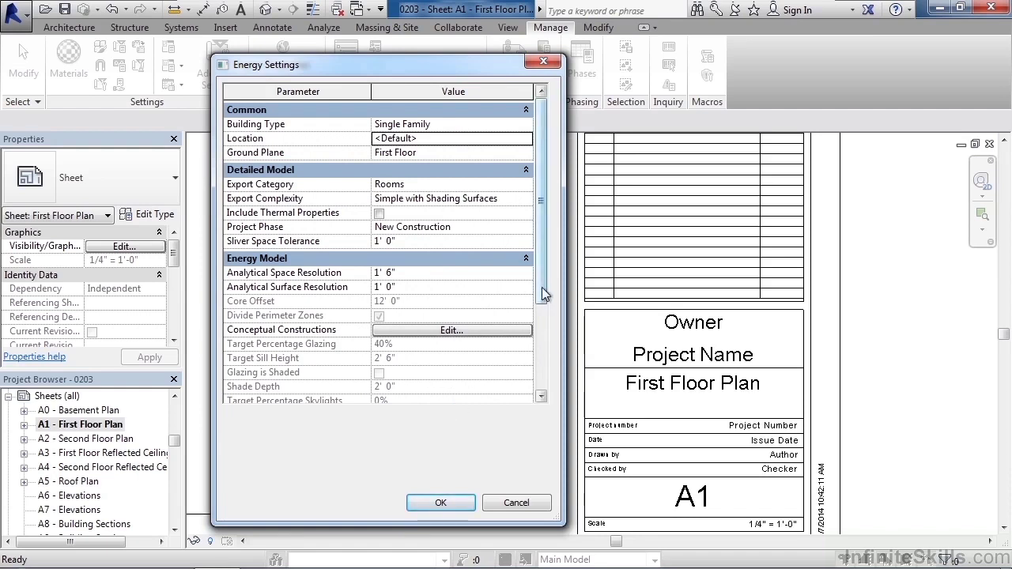
Review the Energy Settings list and accept it with OK
drag(544, 294, 529, 387)
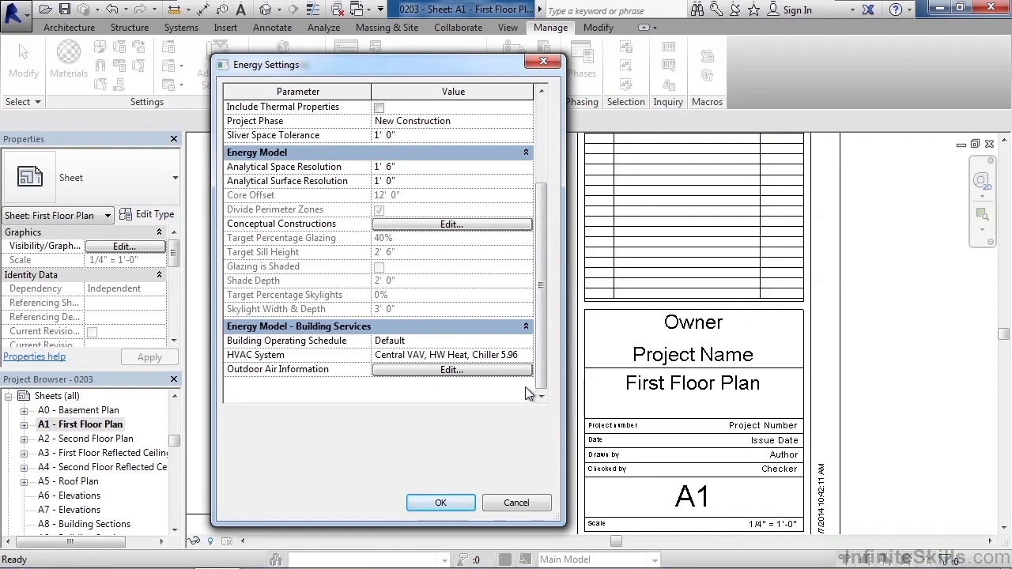
click(443, 505)
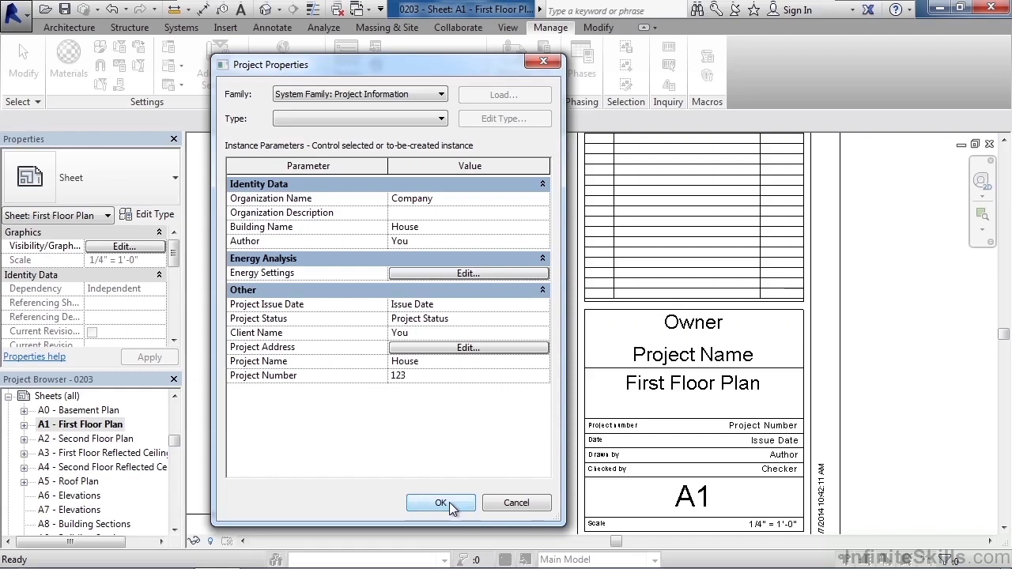
Apply the project information and check the A1 title block shows You, House and 123
click(441, 503)
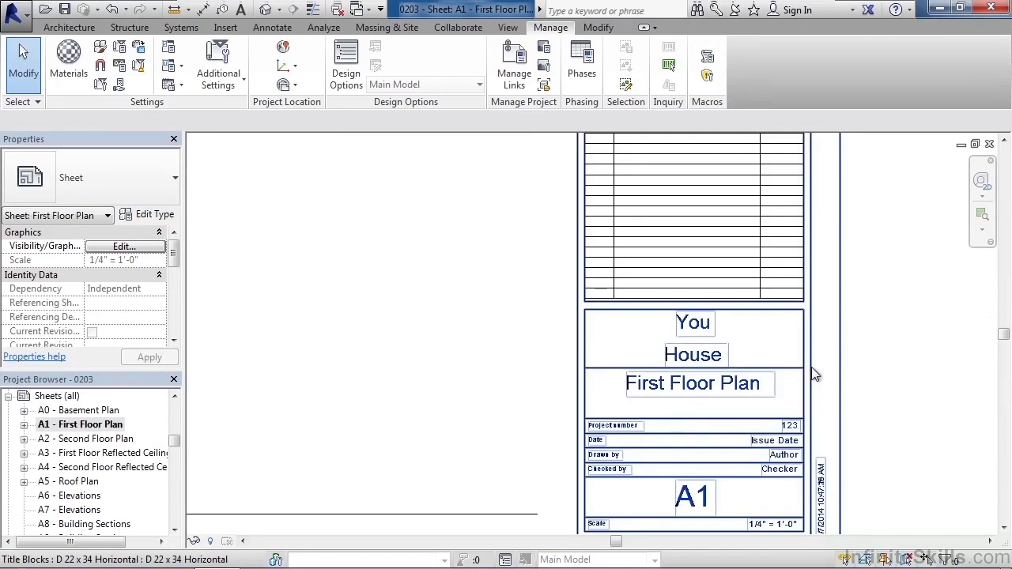
double_click(696, 329)
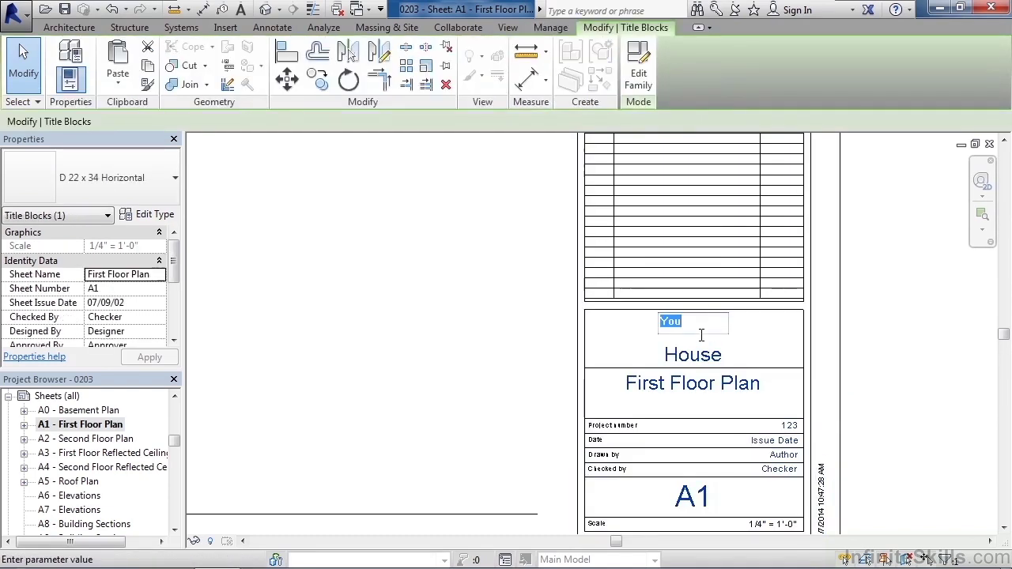
click(912, 318)
scroll(912, 319, down, 3)
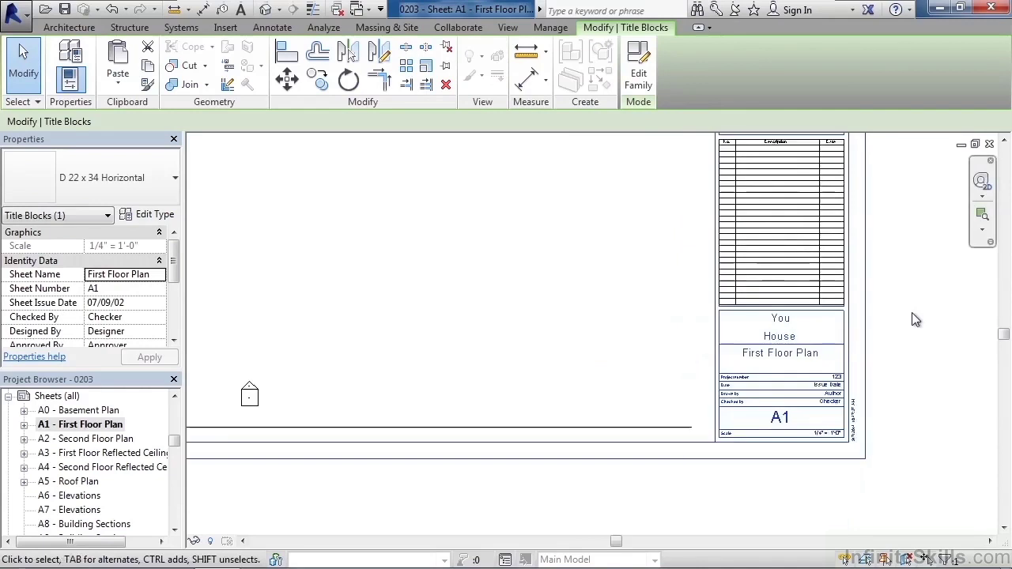
scroll(914, 317, down, 4)
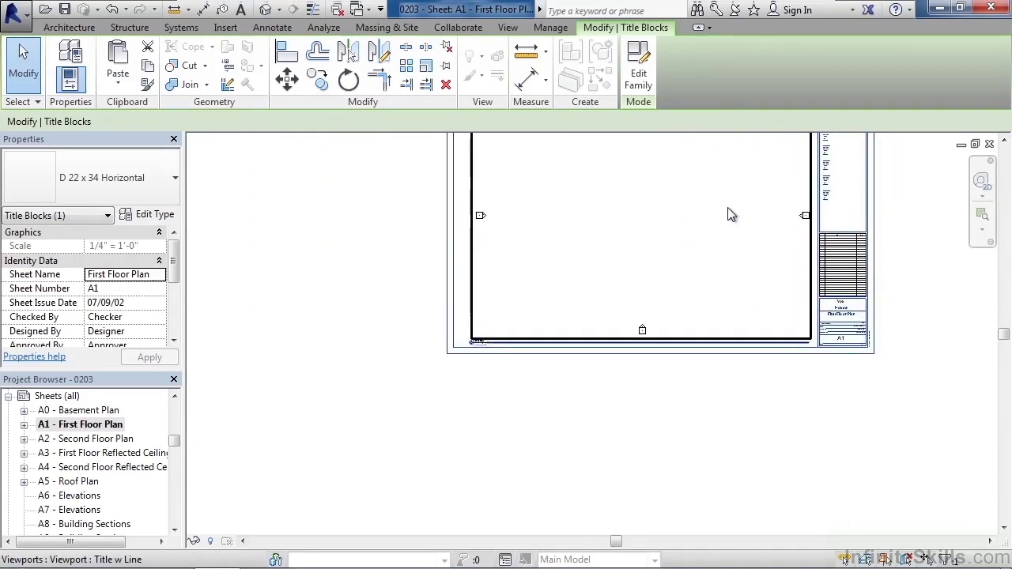
middle_drag(731, 215, 715, 328)
click(924, 332)
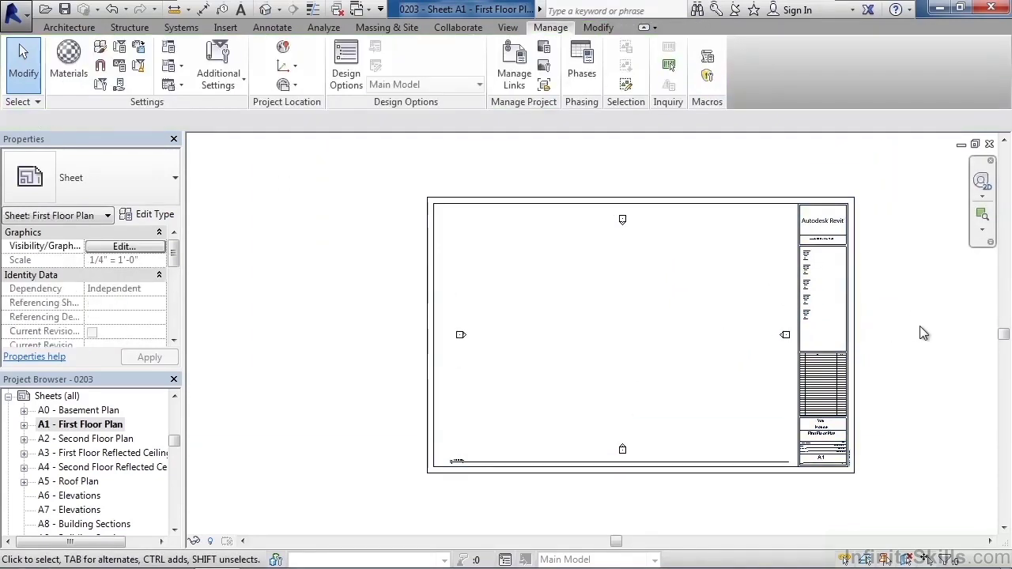